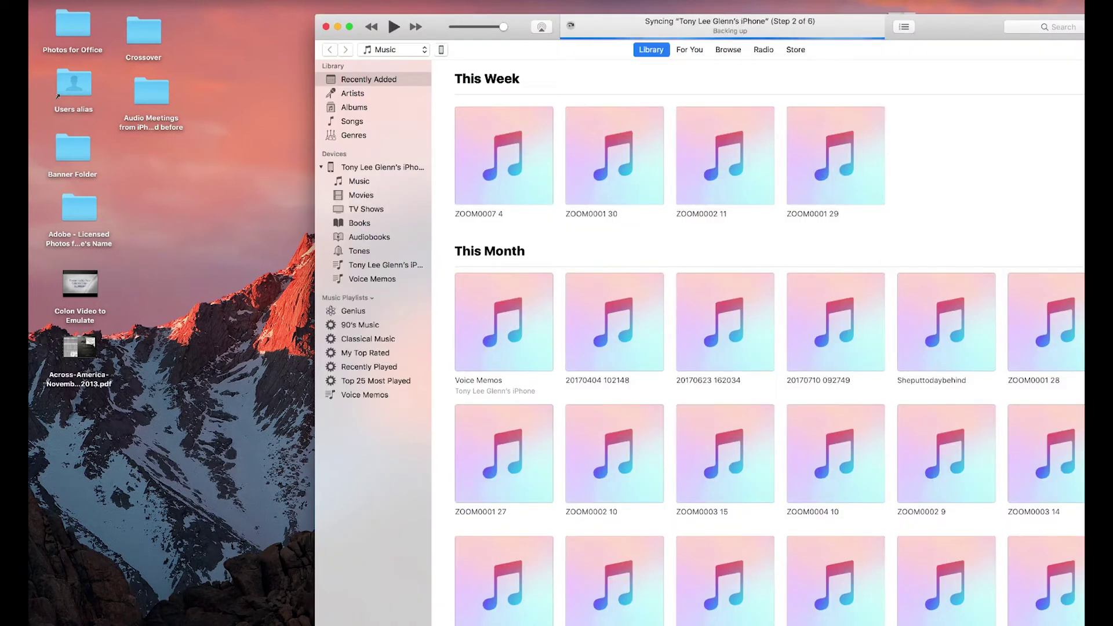
# Resize and reposition the iTunes window: narrow it, shift it left, then widen it.
pyautogui.moveTo(1083, 624); pyautogui.dragTo(1047, 622)
pyautogui.moveTo(881, 28); pyautogui.dragTo(628, 17)
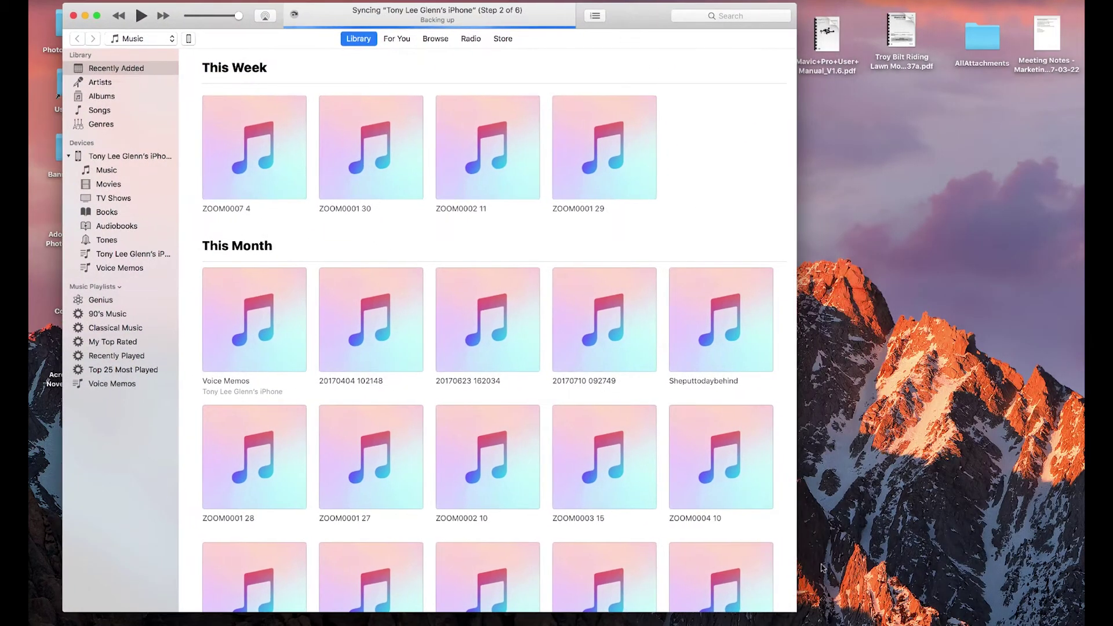
pyautogui.moveTo(799, 612); pyautogui.dragTo(1078, 625)
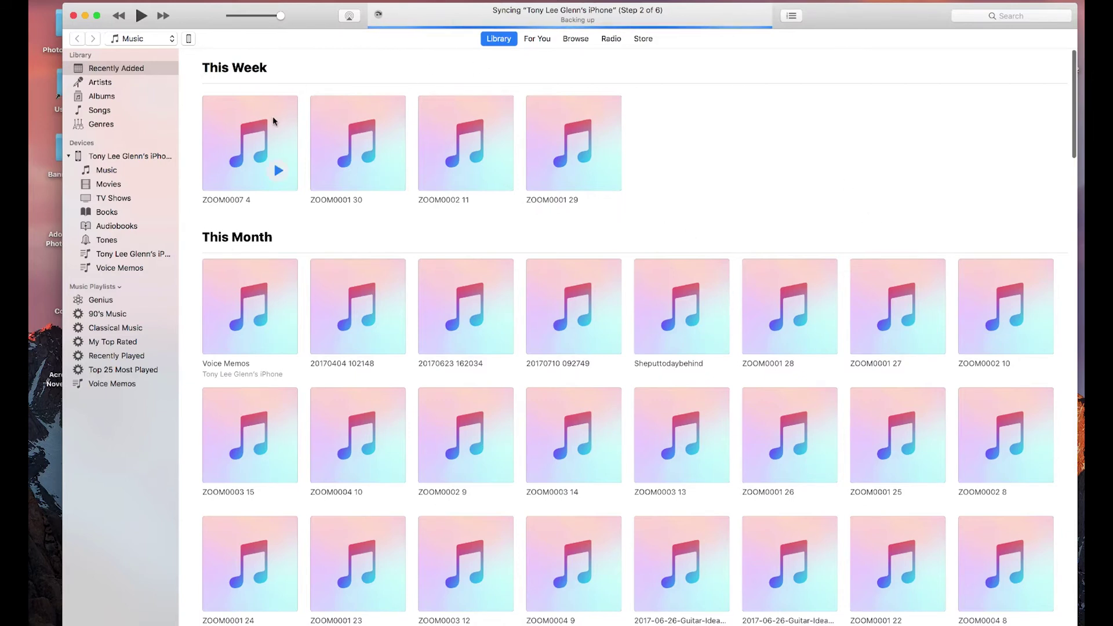
# Go to the iPhone's Apps page and scroll down to the File Sharing app list.
pyautogui.click(188, 40)
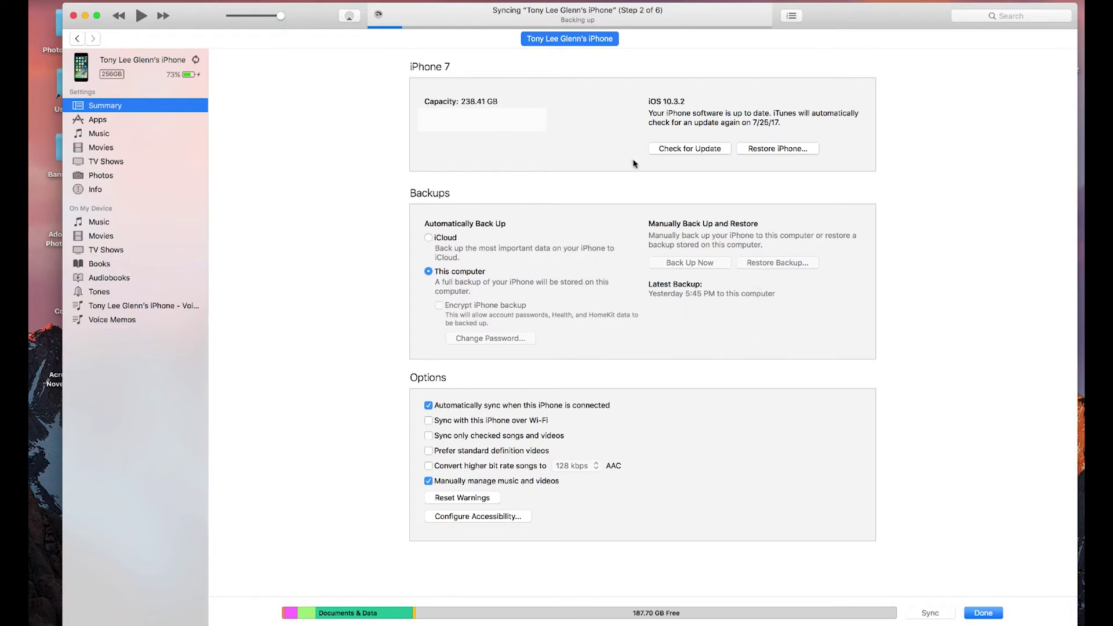
pyautogui.click(98, 121)
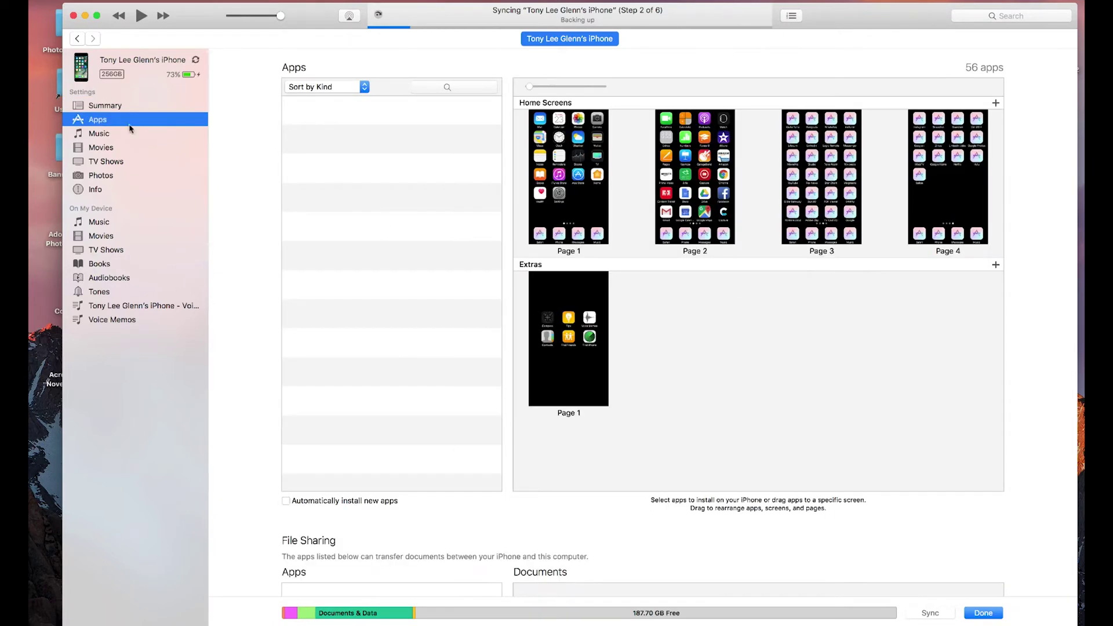
pyautogui.scroll(-3, 1021, 425)
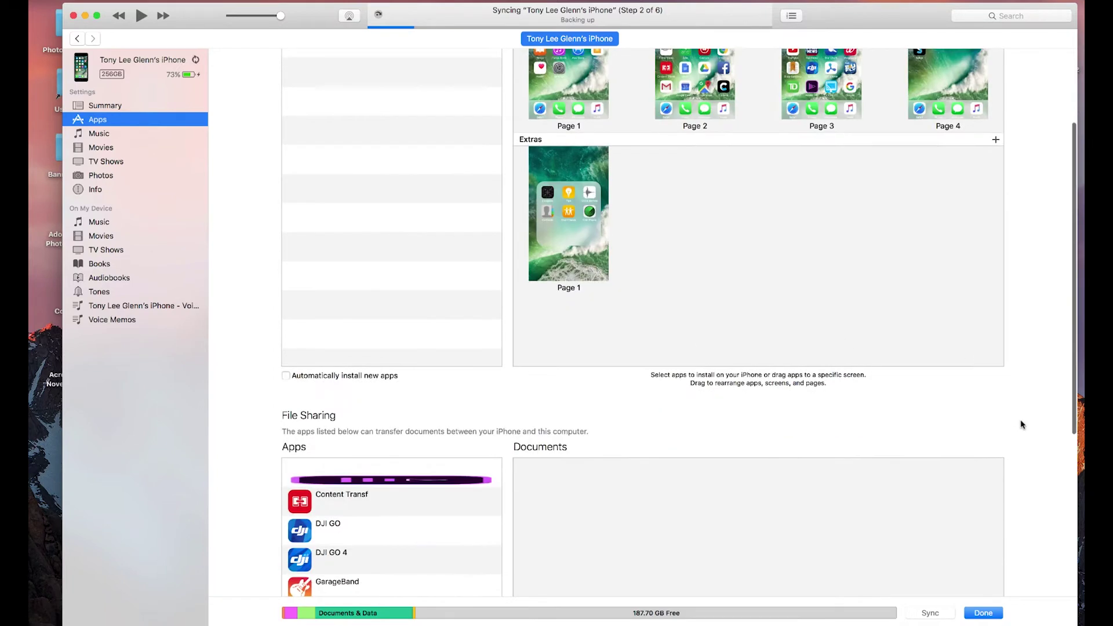
pyautogui.scroll(-6, 1022, 424)
pyautogui.scroll(9, 1021, 423)
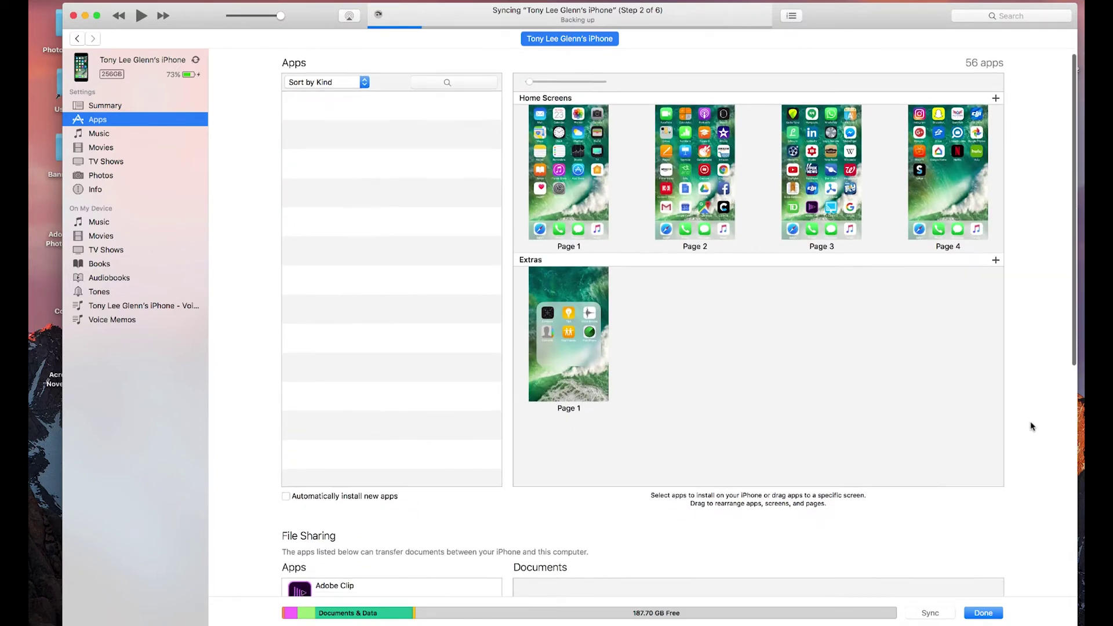
pyautogui.scroll(-10, 1032, 426)
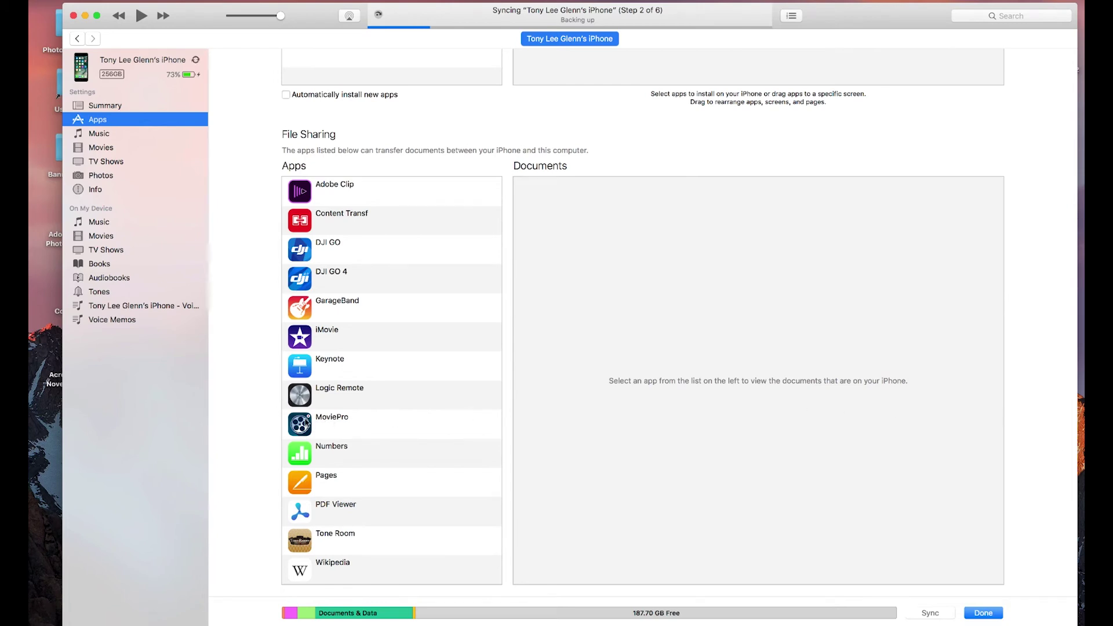
# Show MoviePro's shared documents, select all eight videos IMG-1532.mov through IMG-1546.mov, and choose Save to.
pyautogui.click(340, 423)
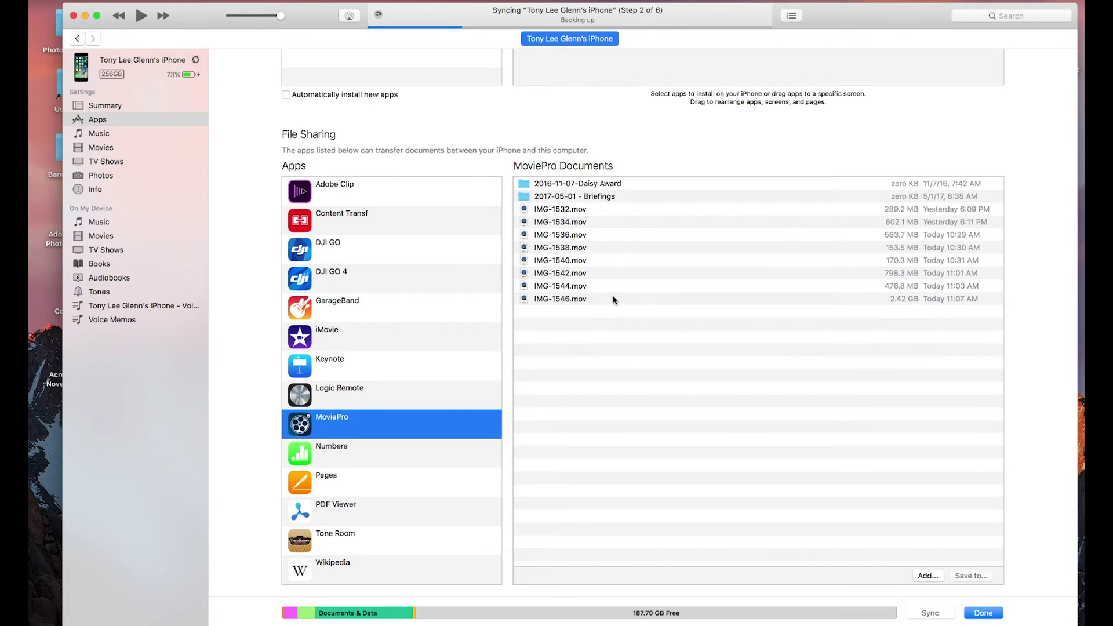
pyautogui.click(567, 211)
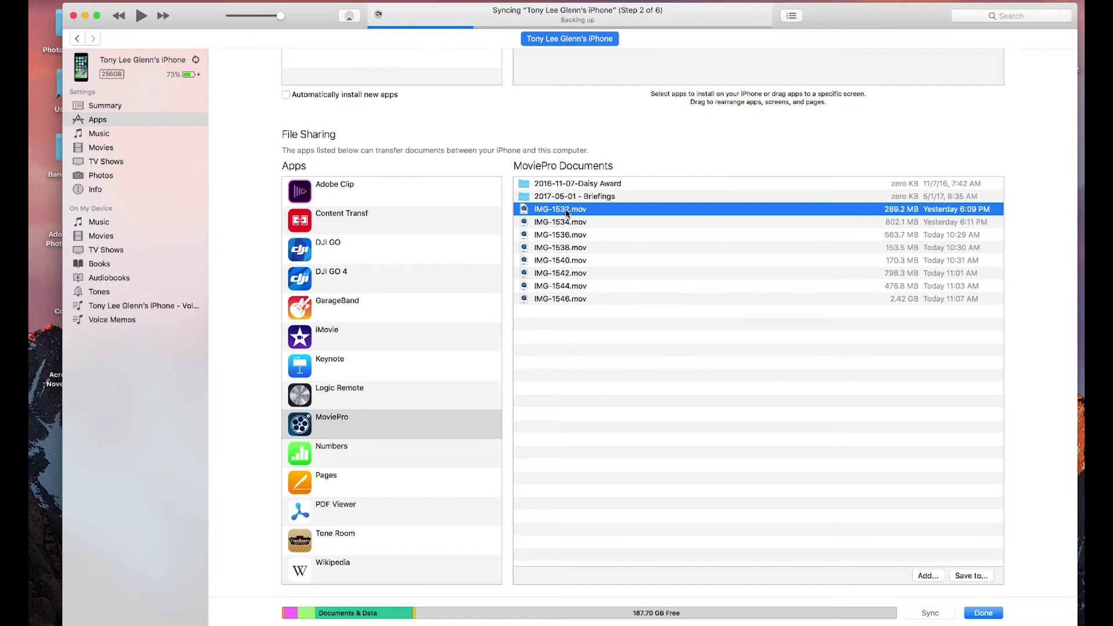
pyautogui.keyDown('shift'); pyautogui.click(577, 302); pyautogui.keyUp('shift')
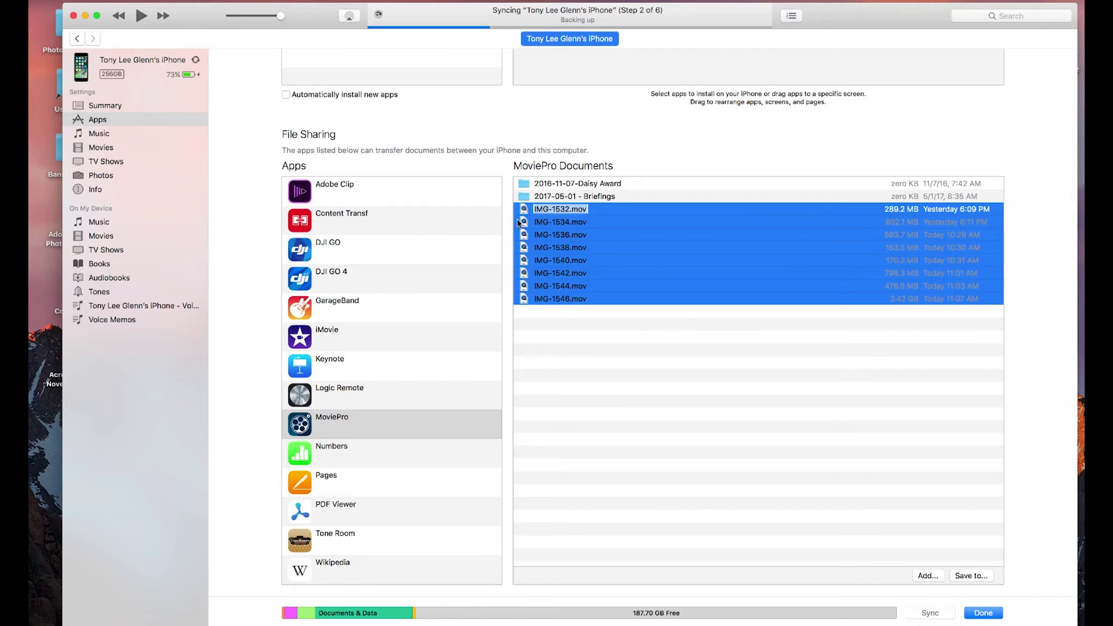
pyautogui.click(538, 227)
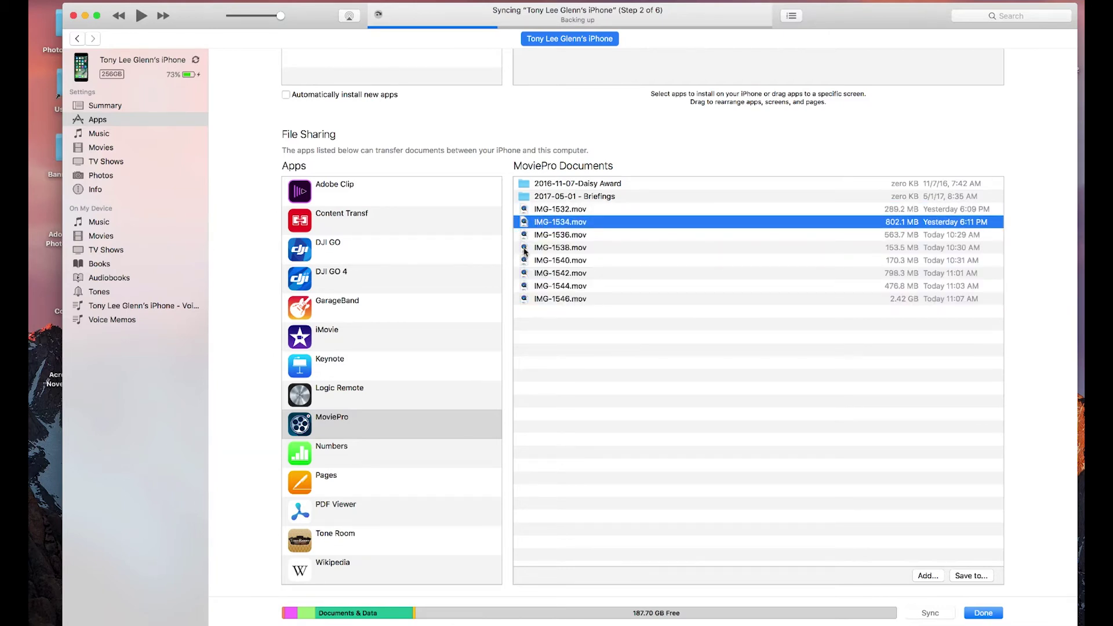
pyautogui.keyDown('super'); pyautogui.click(526, 250); pyautogui.keyUp('super')
pyautogui.keyDown('super'); pyautogui.click(527, 274); pyautogui.keyUp('super')
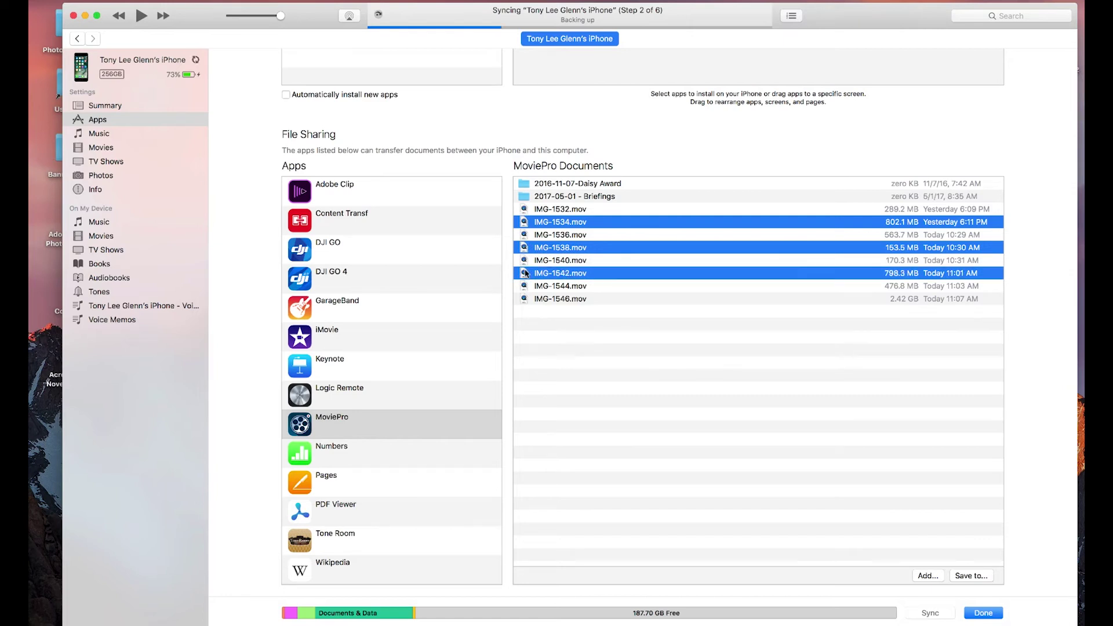
pyautogui.click(527, 210)
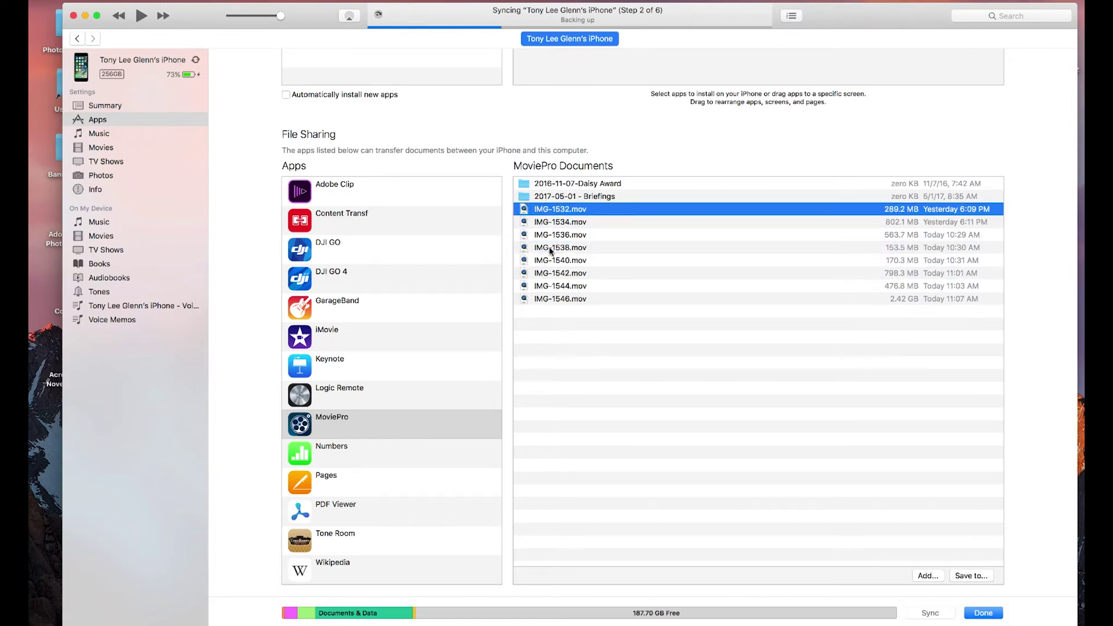
pyautogui.keyDown('shift'); pyautogui.click(561, 302); pyautogui.keyUp('shift')
pyautogui.click(973, 577)
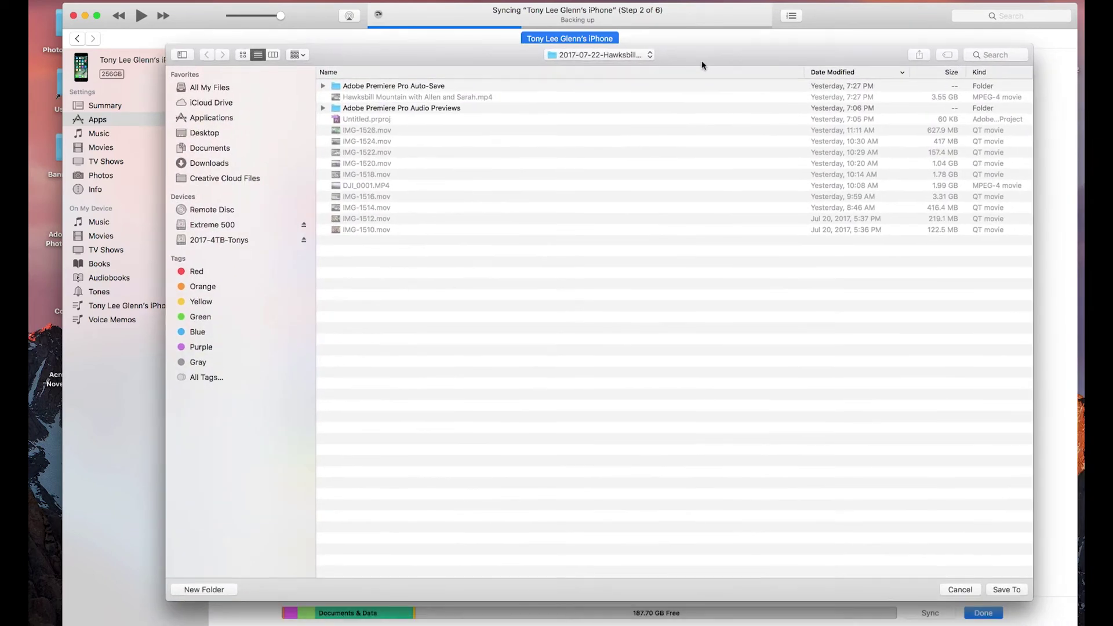
# Switch the save location to Extreme 500 and create the folder '2017-07-23-Just Video' there.
pyautogui.click(645, 58)
pyautogui.click(605, 68)
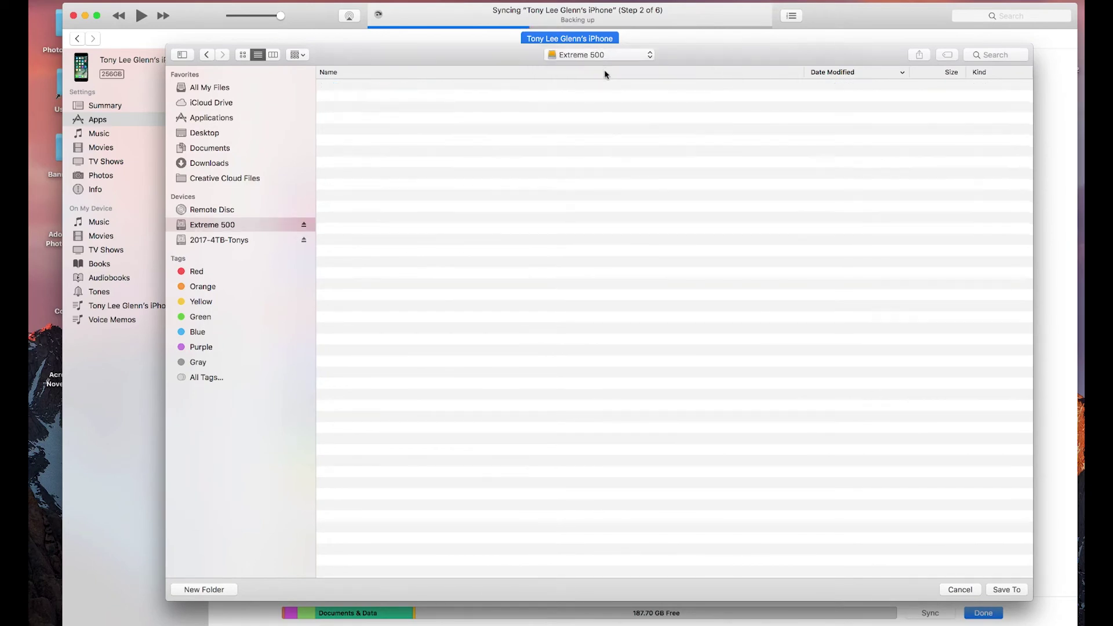
pyautogui.scroll(-3, 678, 458)
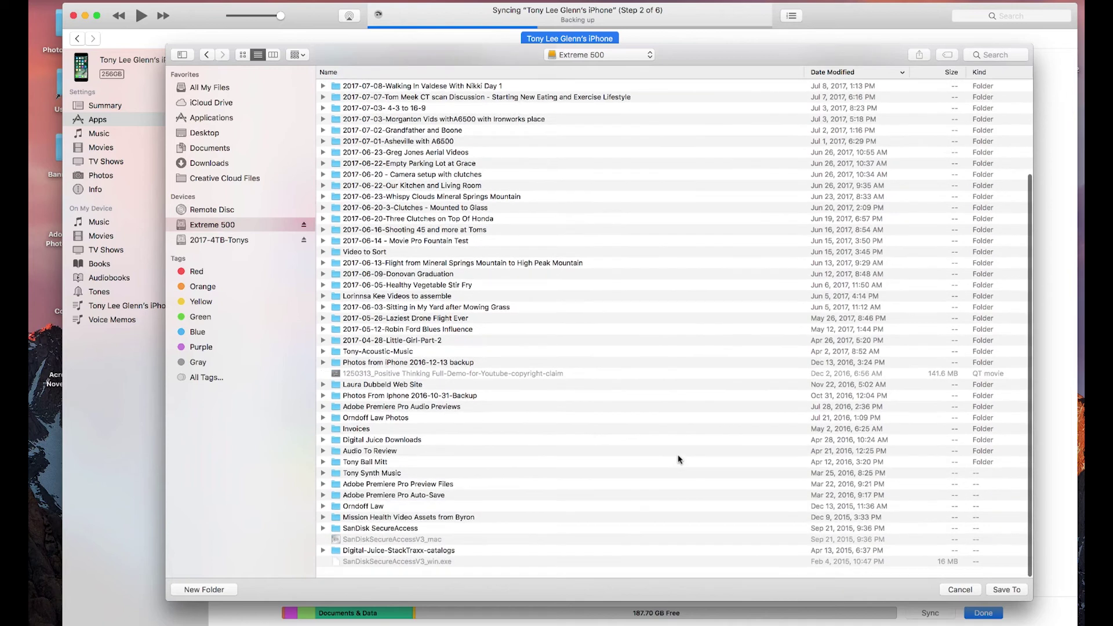
pyautogui.scroll(5, 680, 459)
pyautogui.click(200, 590)
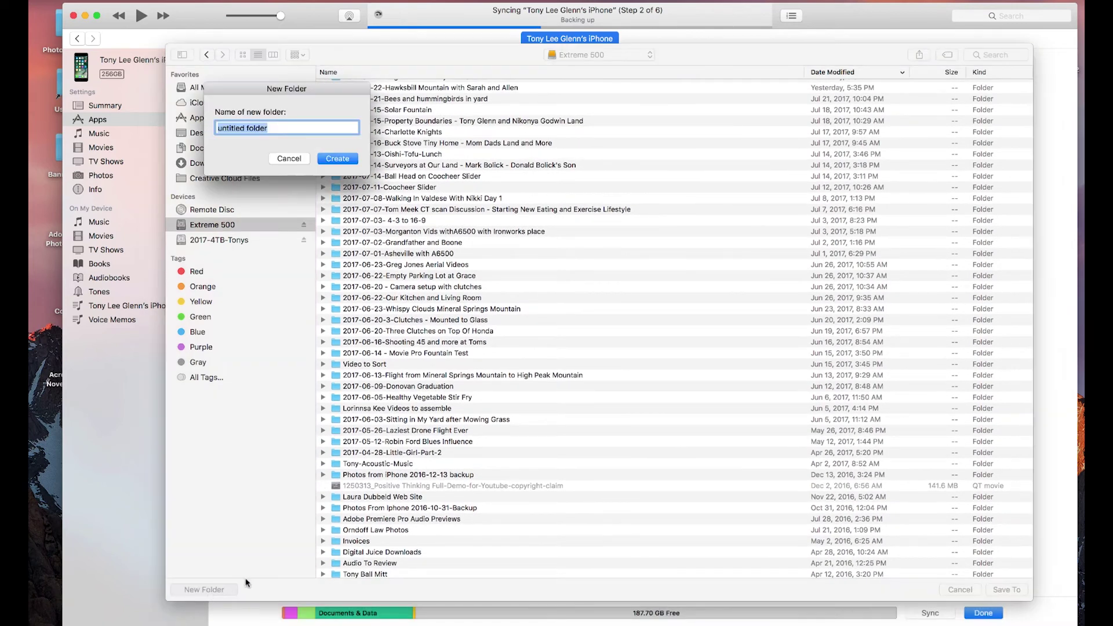
pyautogui.write('2017-07-23-Just Video')
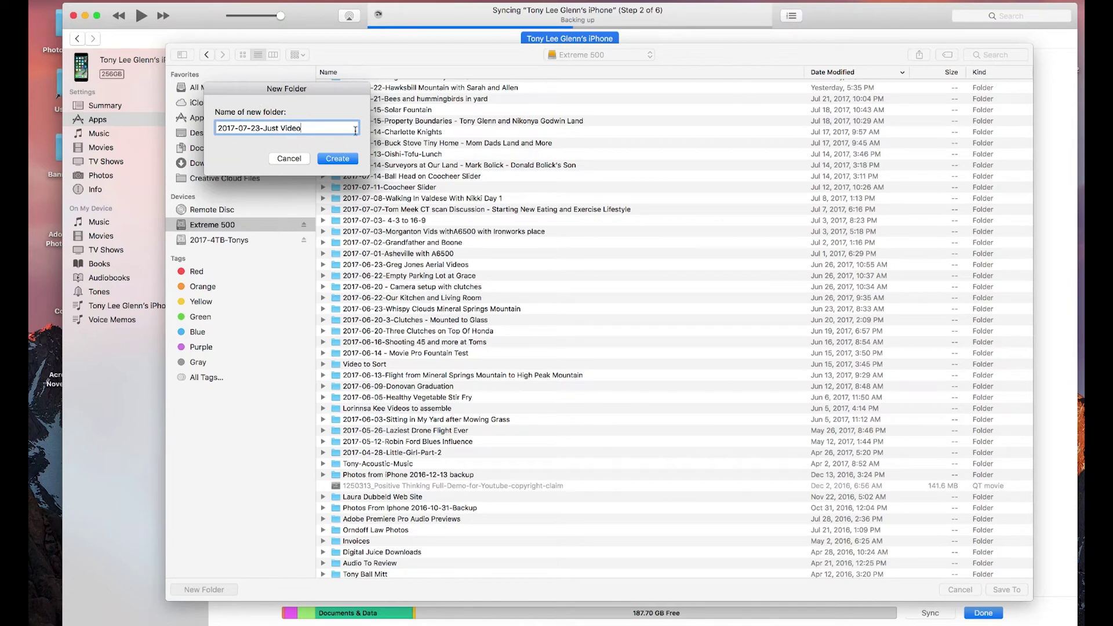
pyautogui.click(347, 160)
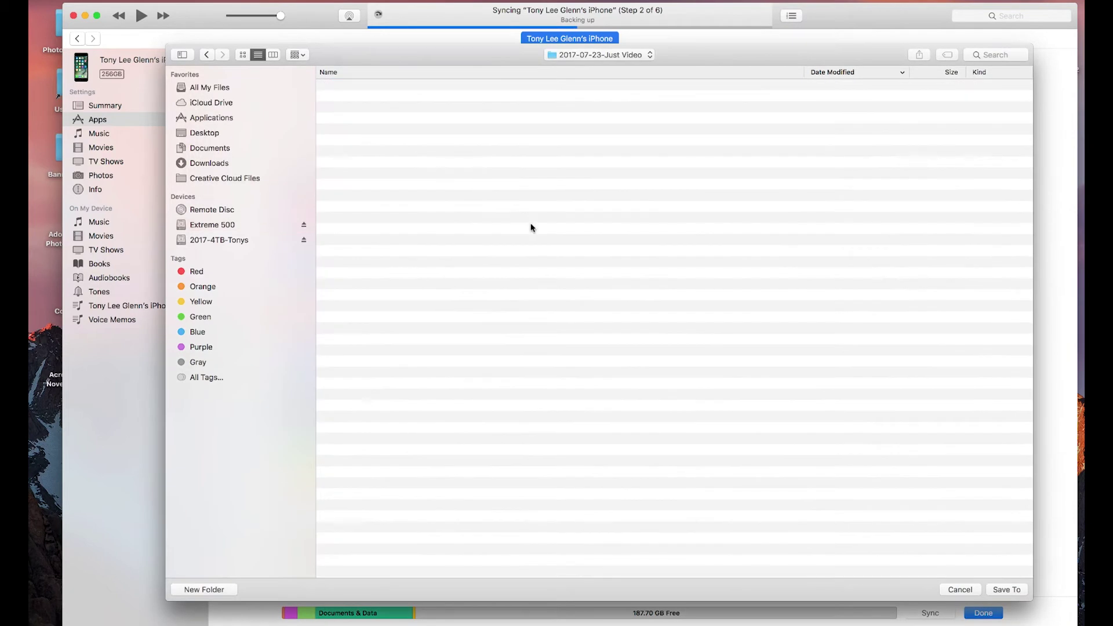
# Save the eight selected MoviePro videos into the 2017-07-23-Just Video folder.
pyautogui.click(1008, 590)
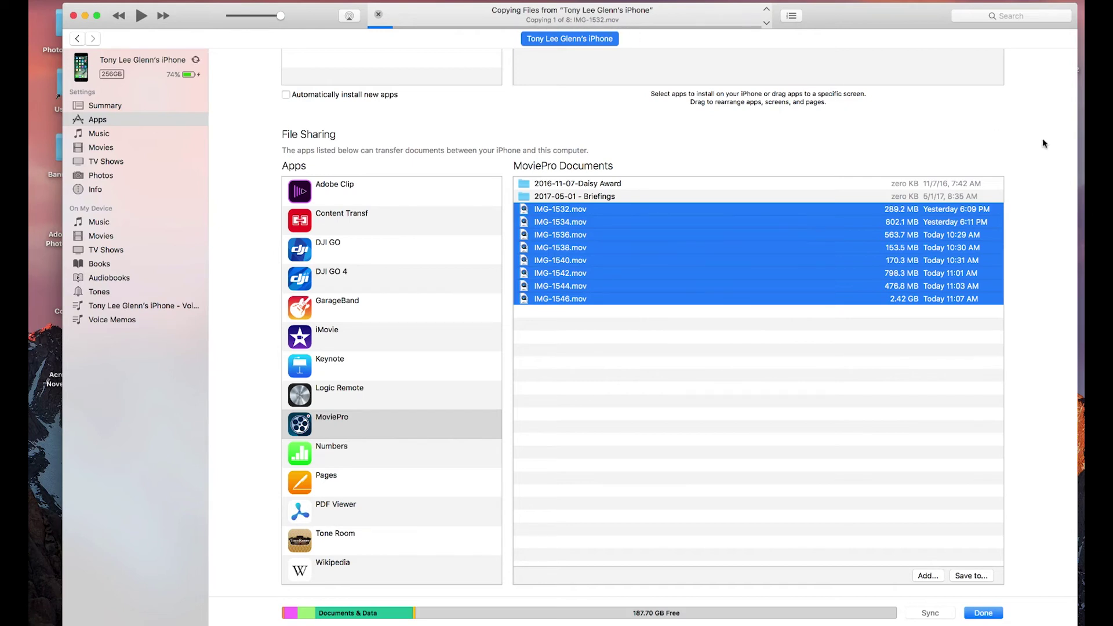
# In Finder, open the 2017-07-23-Just Video folder on the Extreme 500 drive.
pyautogui.moveTo(1019, 174); pyautogui.dragTo(1102, 145)
pyautogui.doubleClick(1096, 148)
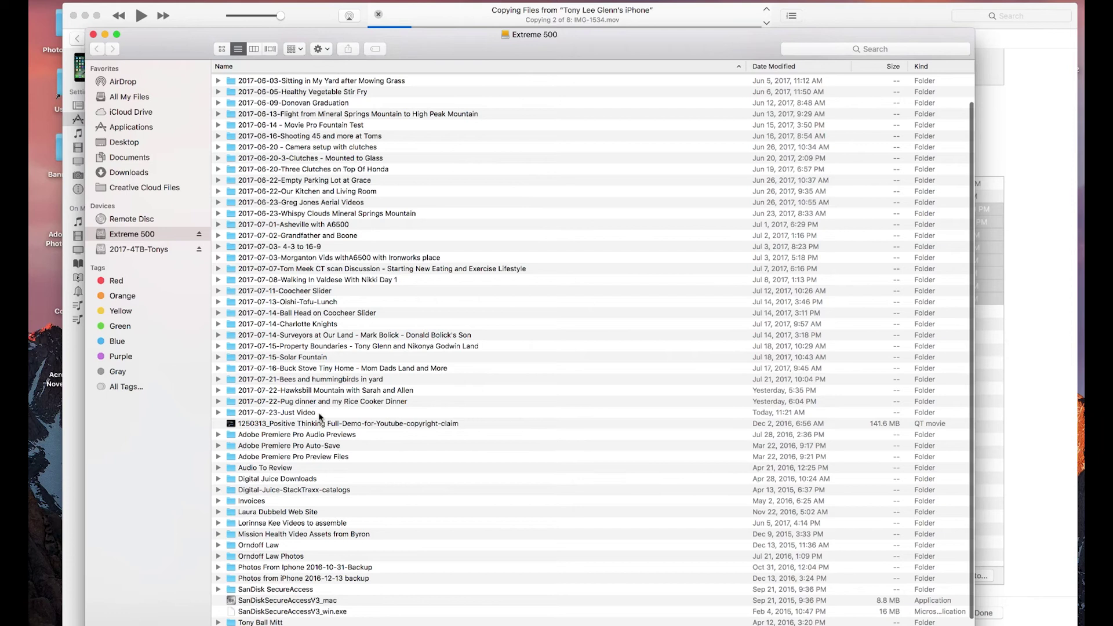
pyautogui.doubleClick(235, 415)
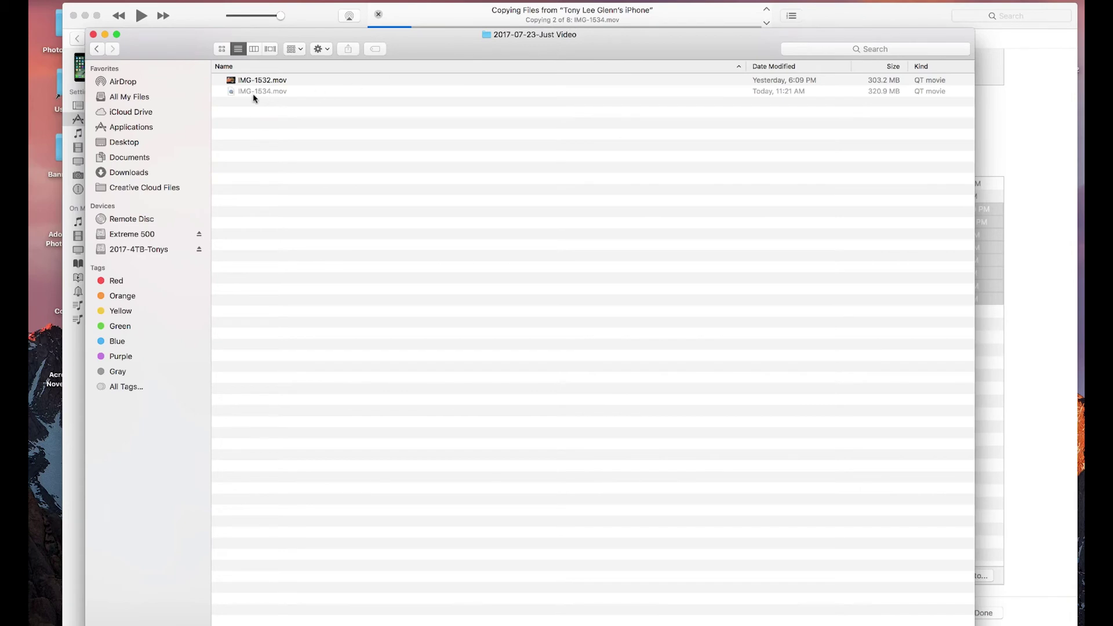
# Refresh the folder listing twice with Back and Forward to see copied videos arrive.
pyautogui.click(97, 49)
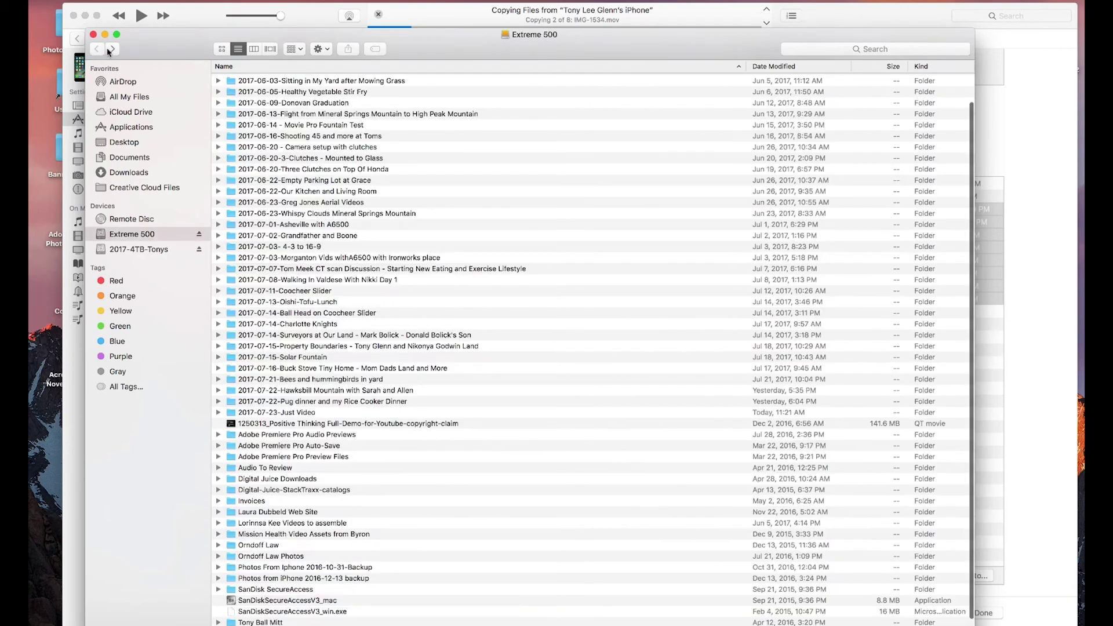
pyautogui.click(113, 49)
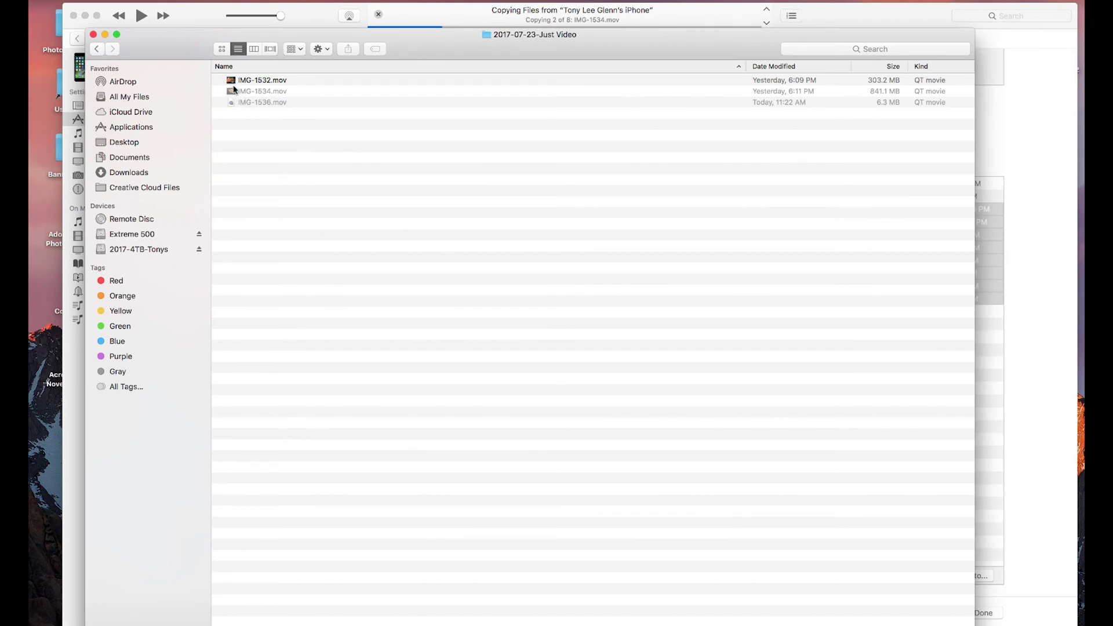
pyautogui.click(98, 51)
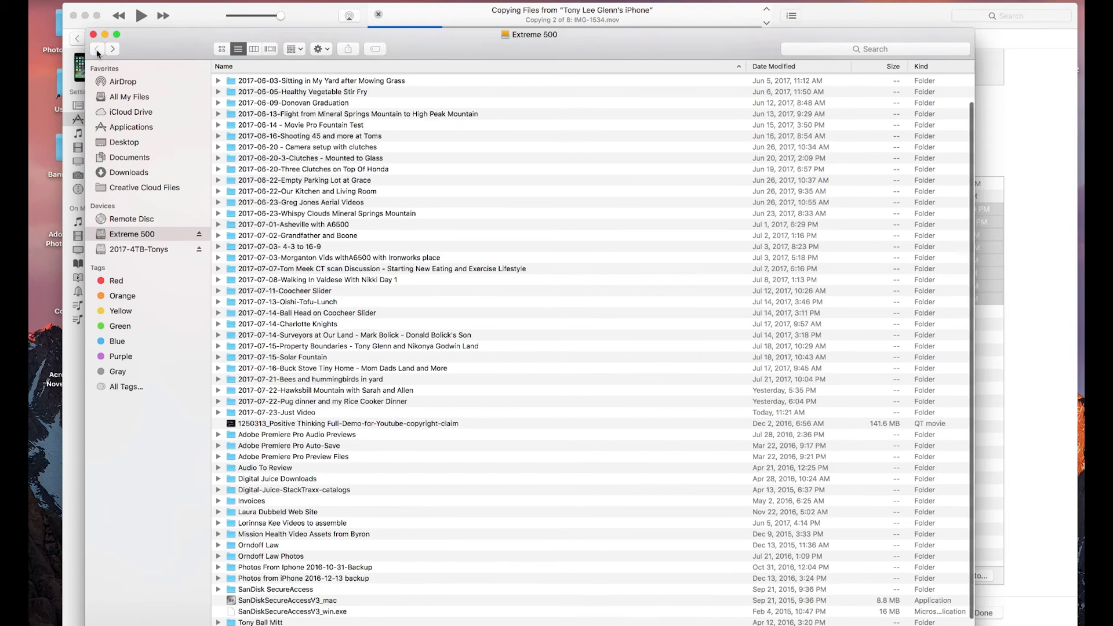
pyautogui.click(112, 50)
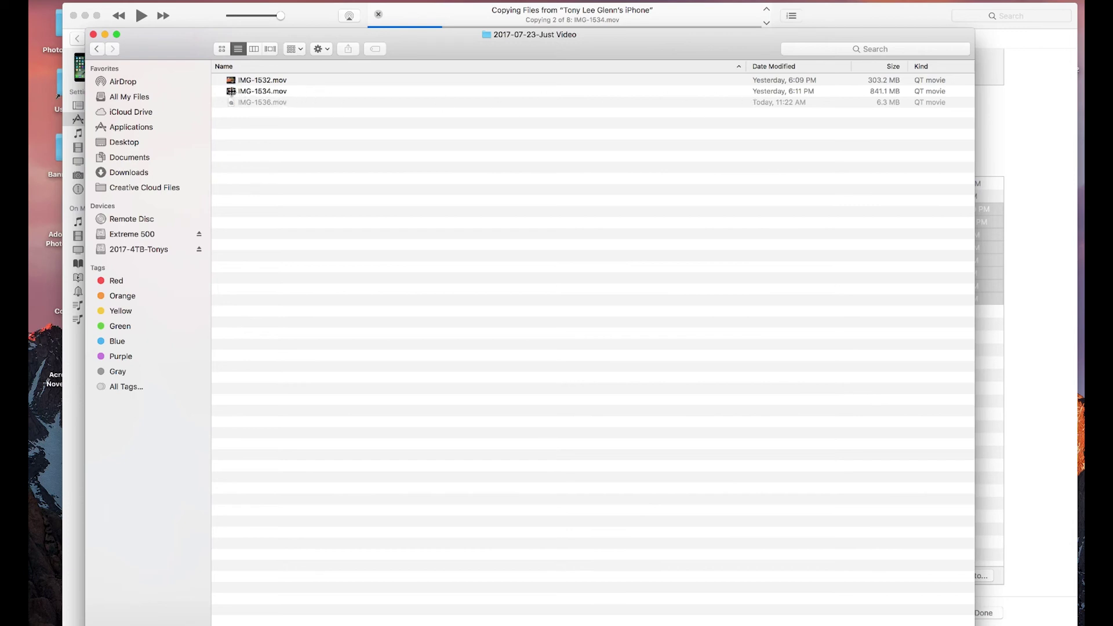
pyautogui.click(232, 92)
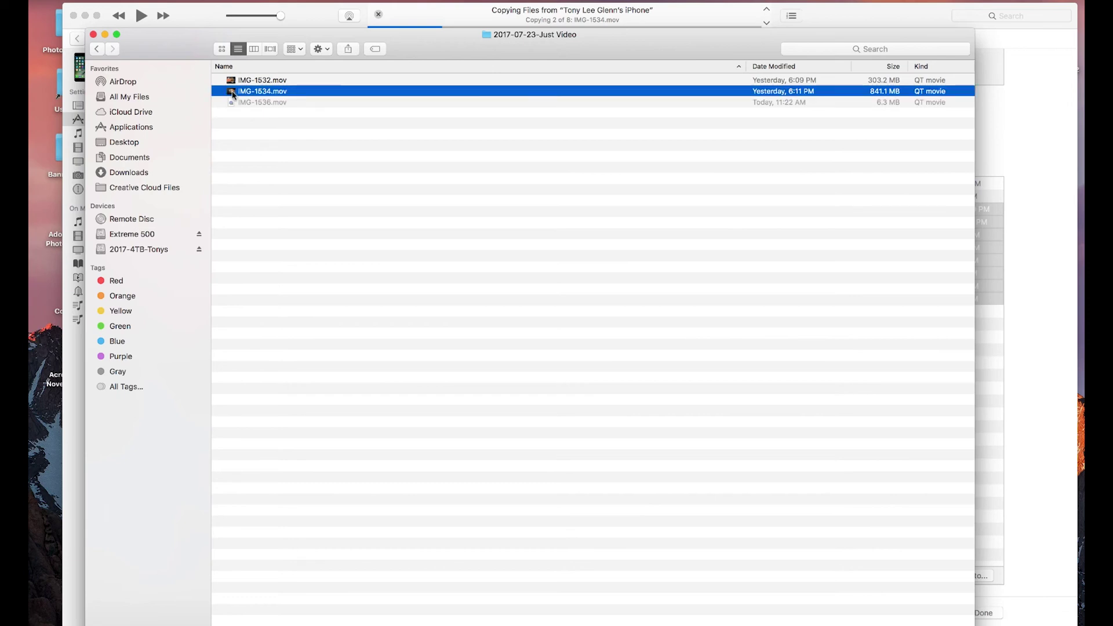
pyautogui.doubleClick(232, 93)
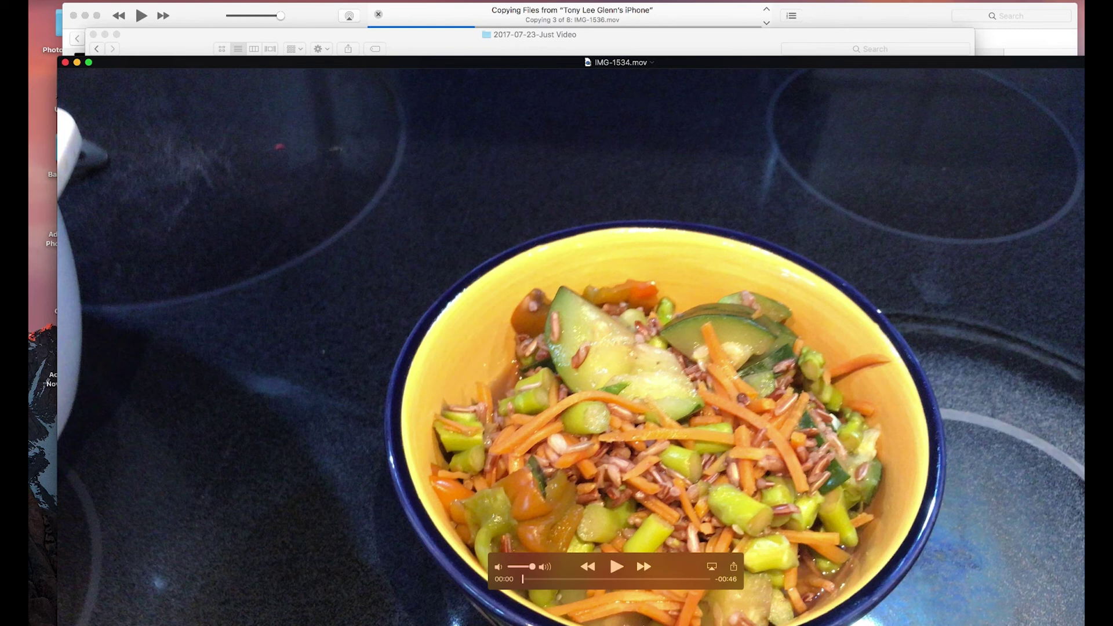
pyautogui.moveTo(1082, 624); pyautogui.dragTo(870, 522)
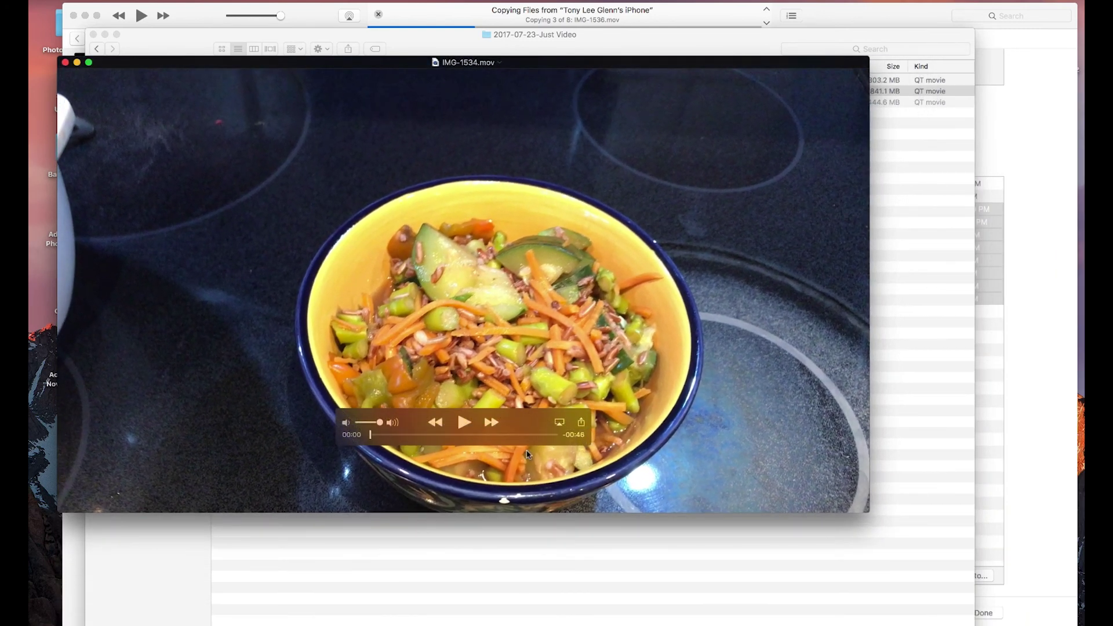
pyautogui.moveTo(170, 68); pyautogui.dragTo(225, 66)
pyautogui.click(120, 61)
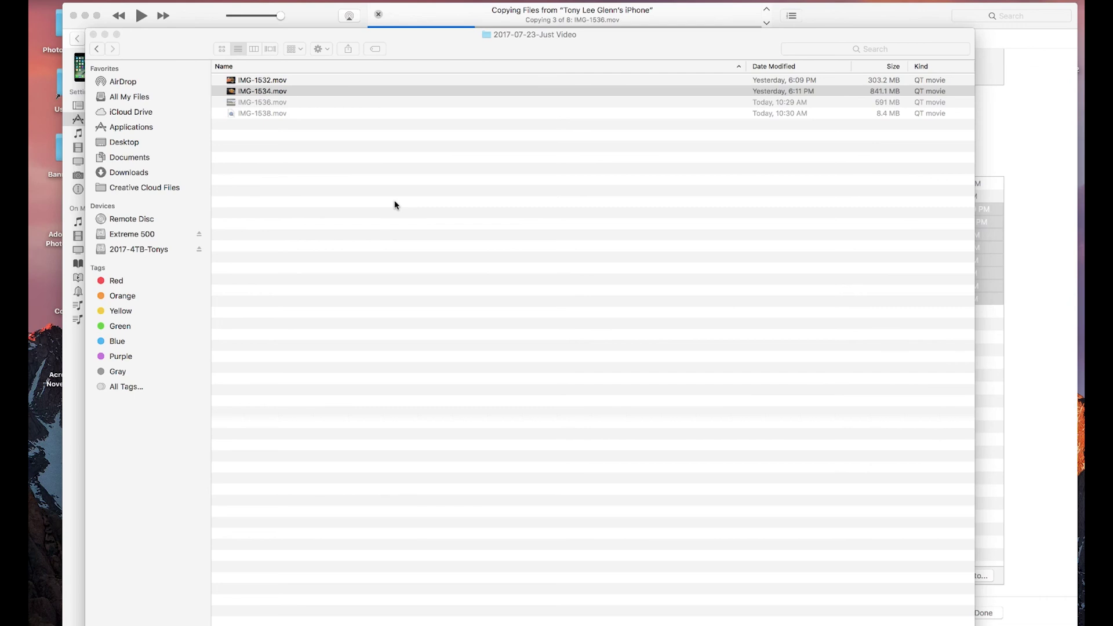
# Refresh the Just Video folder and preview IMG-1536.mov to check the copy.
pyautogui.click(97, 48)
pyautogui.click(113, 49)
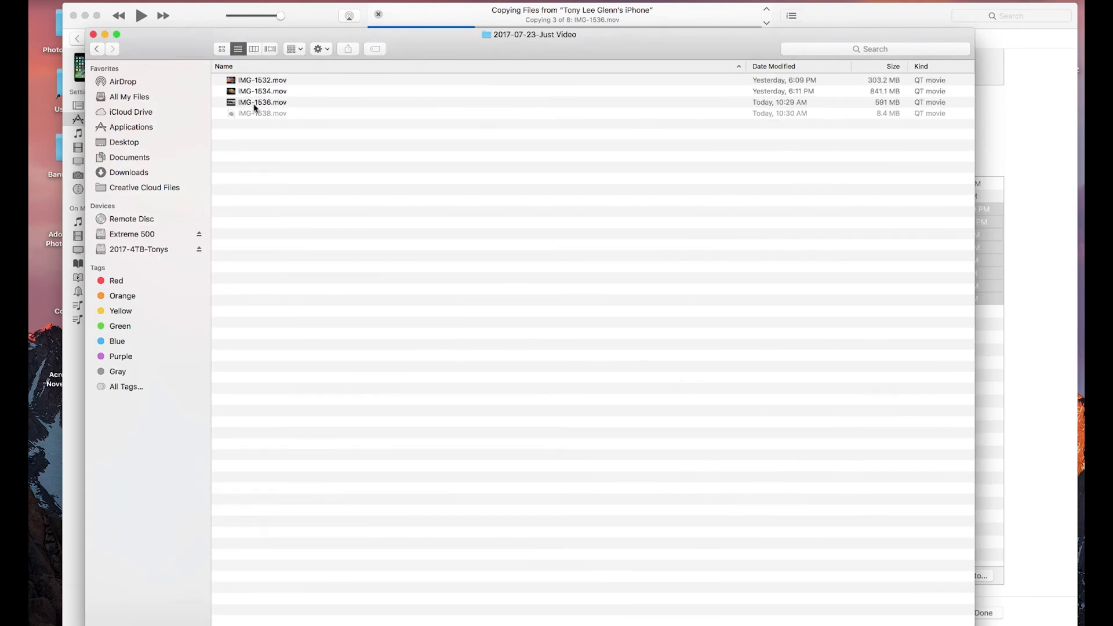
pyautogui.doubleClick(233, 104)
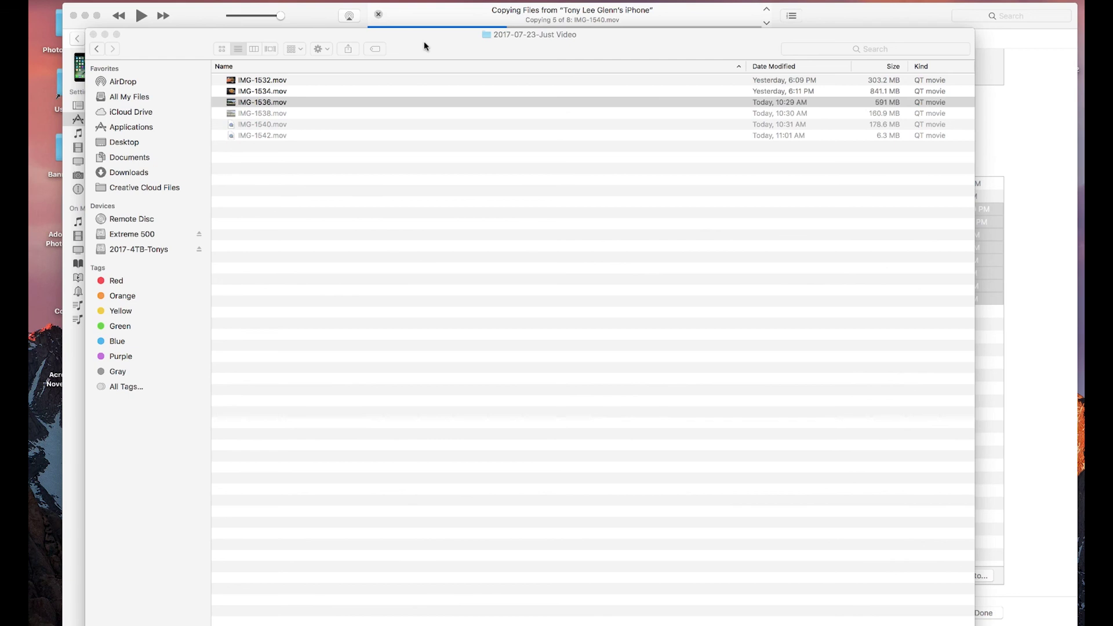
# Move the Finder window up and refresh the folder to list the newly copied videos.
pyautogui.moveTo(426, 42)
pyautogui.mouseDown()
pyautogui.moveTo(447, 25)
pyautogui.moveTo(436, 27)
pyautogui.mouseUp()
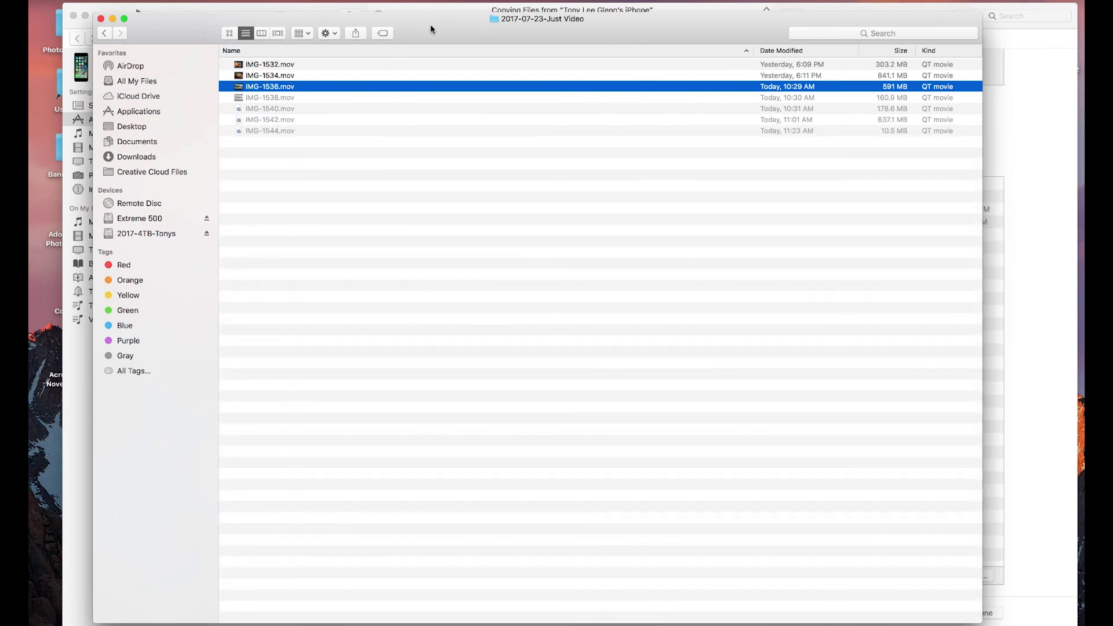
pyautogui.click(102, 33)
pyautogui.click(120, 33)
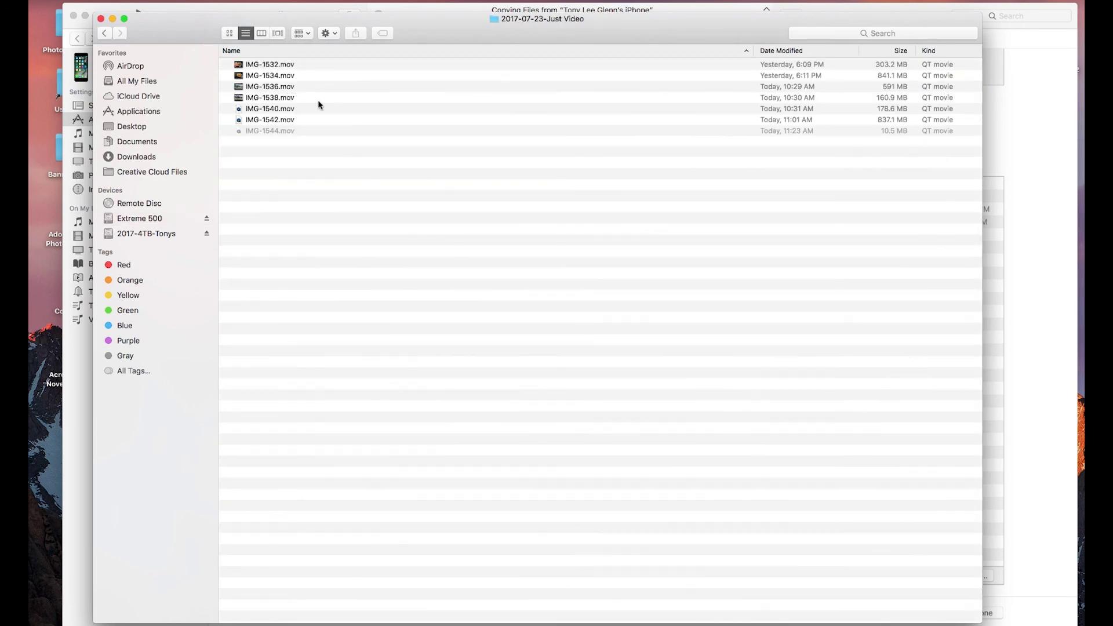